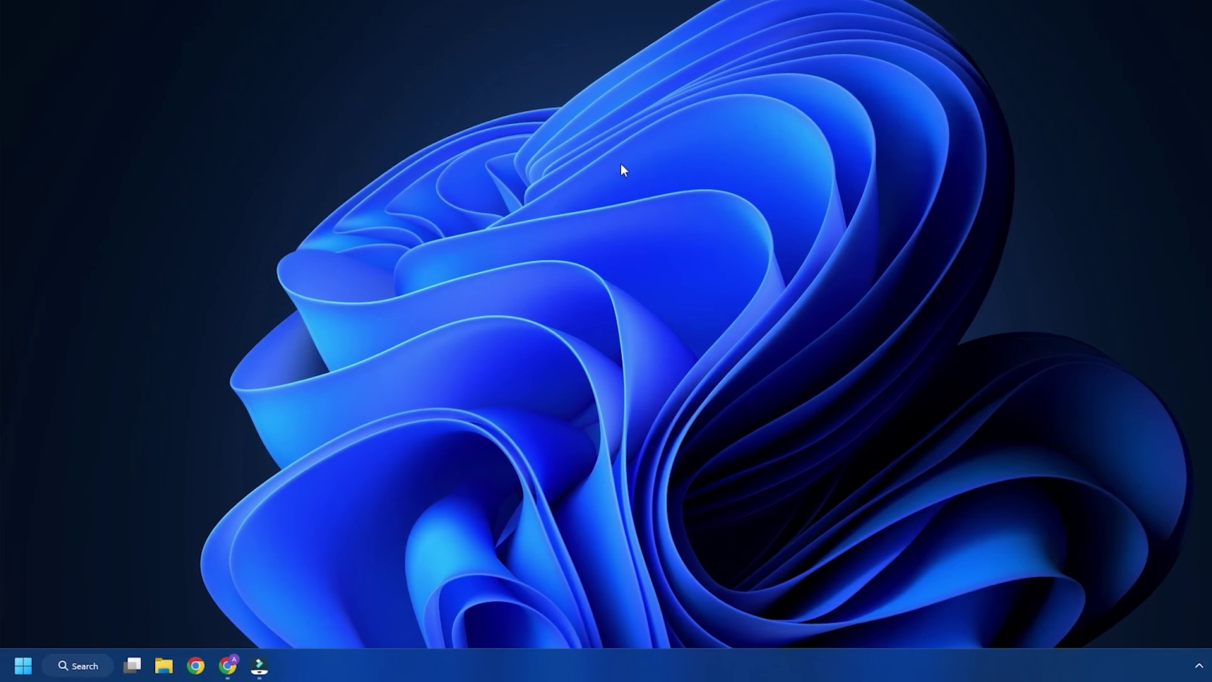
Open Control Panel from search, view items as Large icons, and open Windows Defender Firewall
left_click(76, 666)
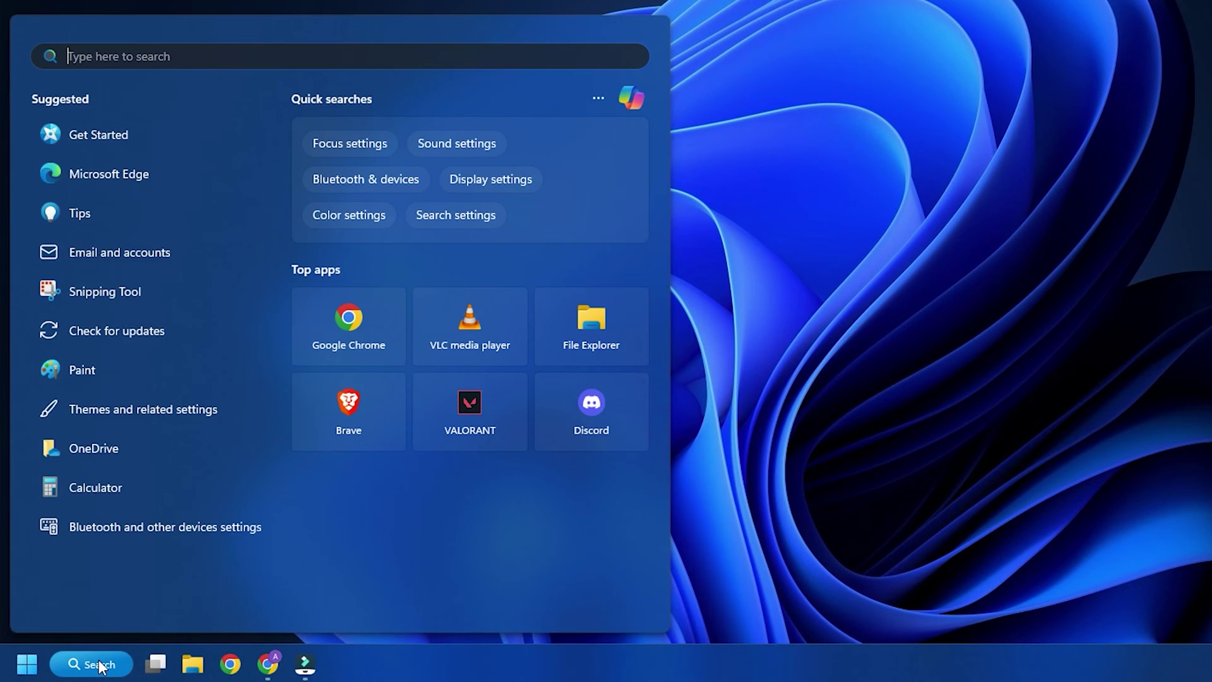
type("control panel")
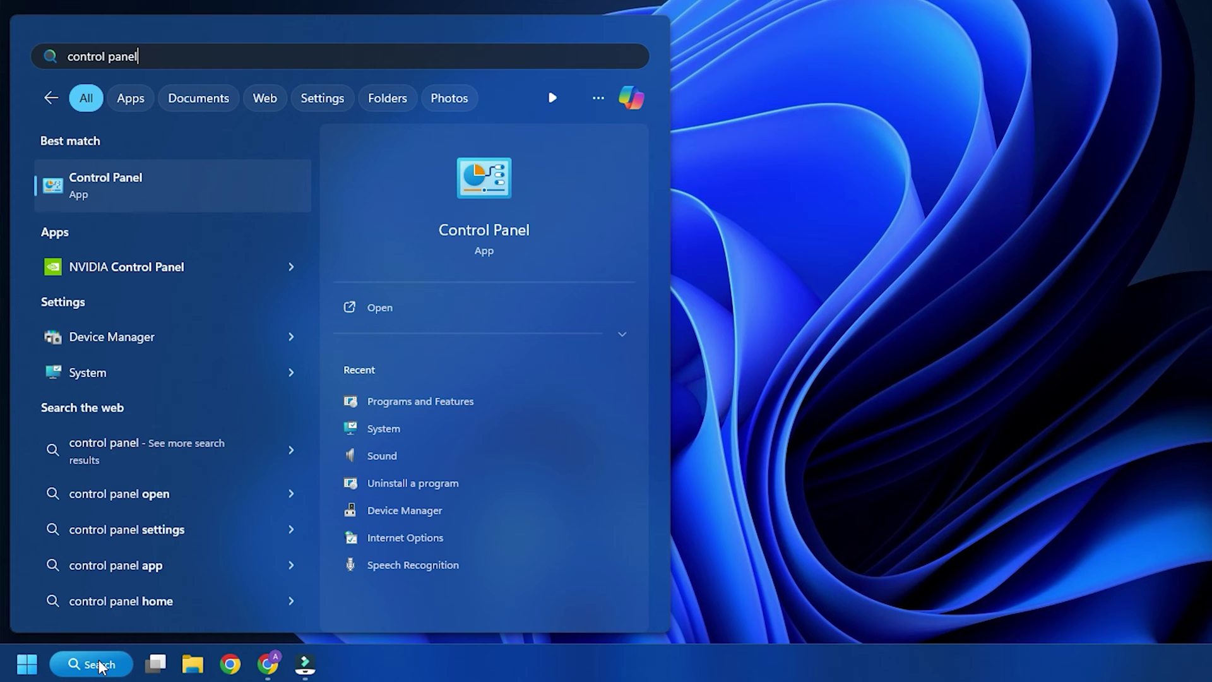
left_click(161, 185)
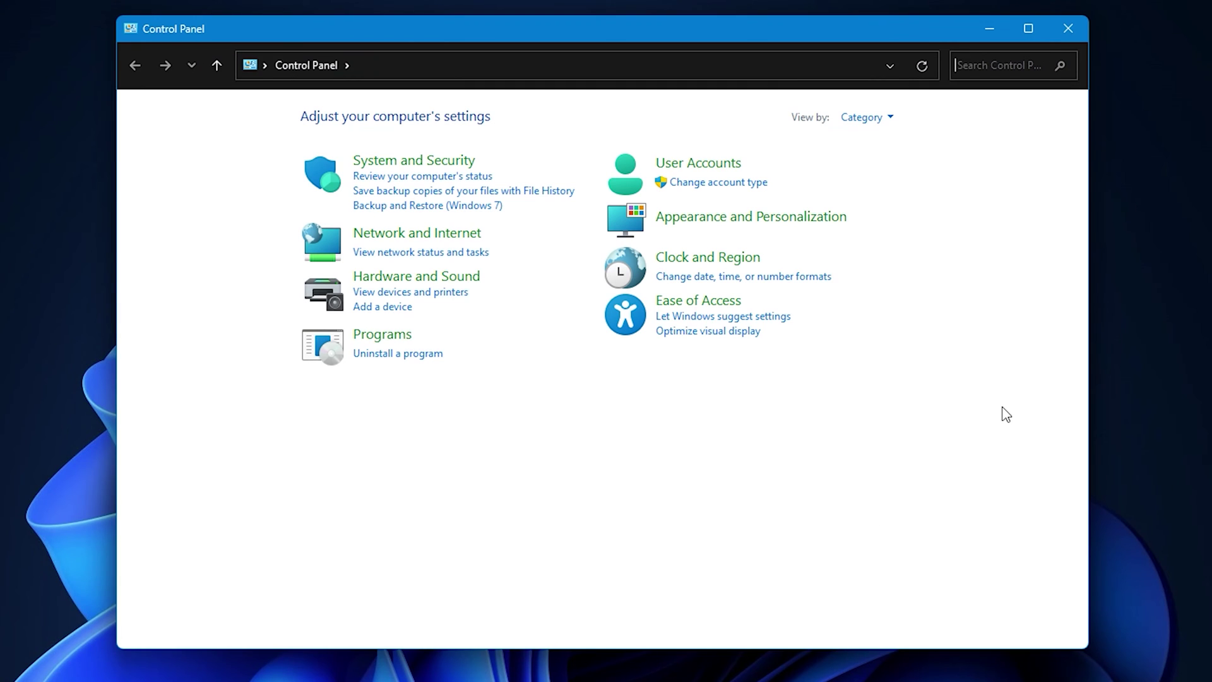
left_click(865, 117)
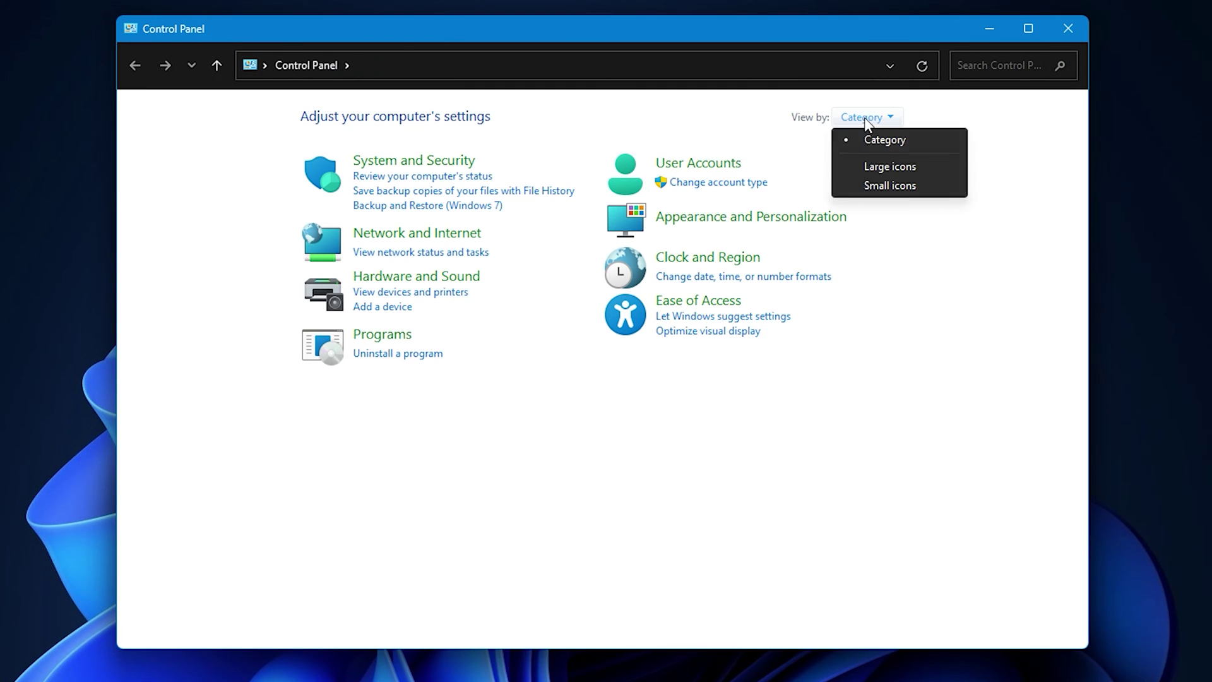
left_click(889, 165)
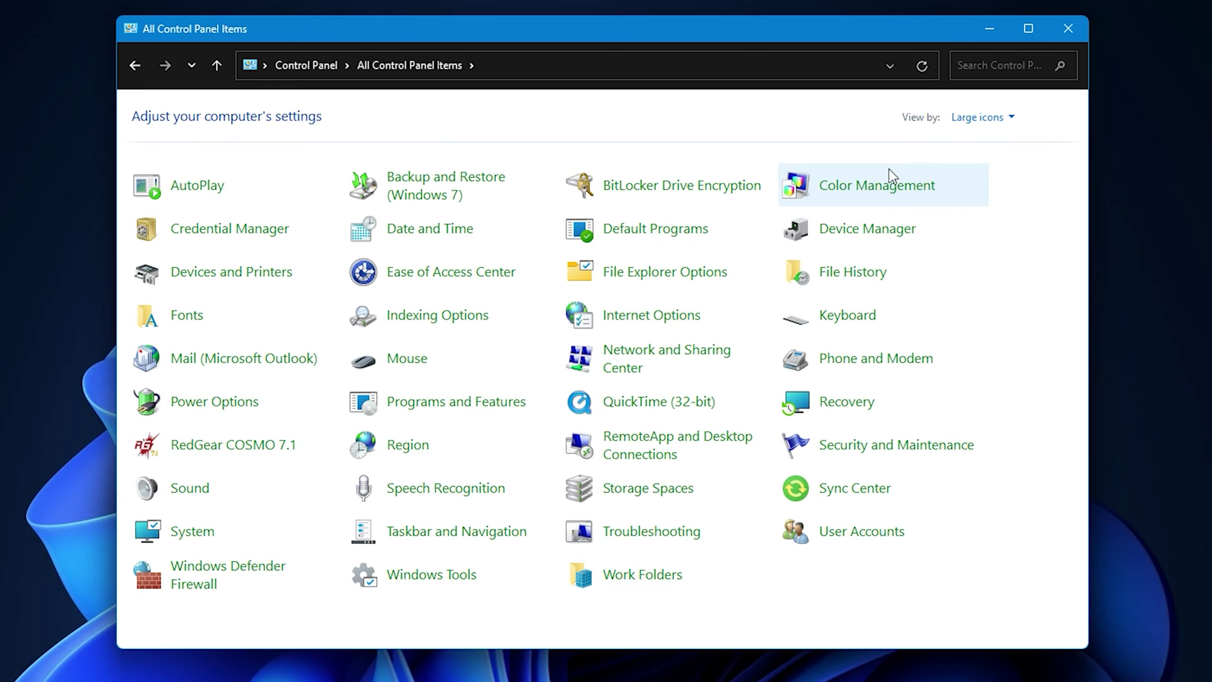
left_click(245, 571)
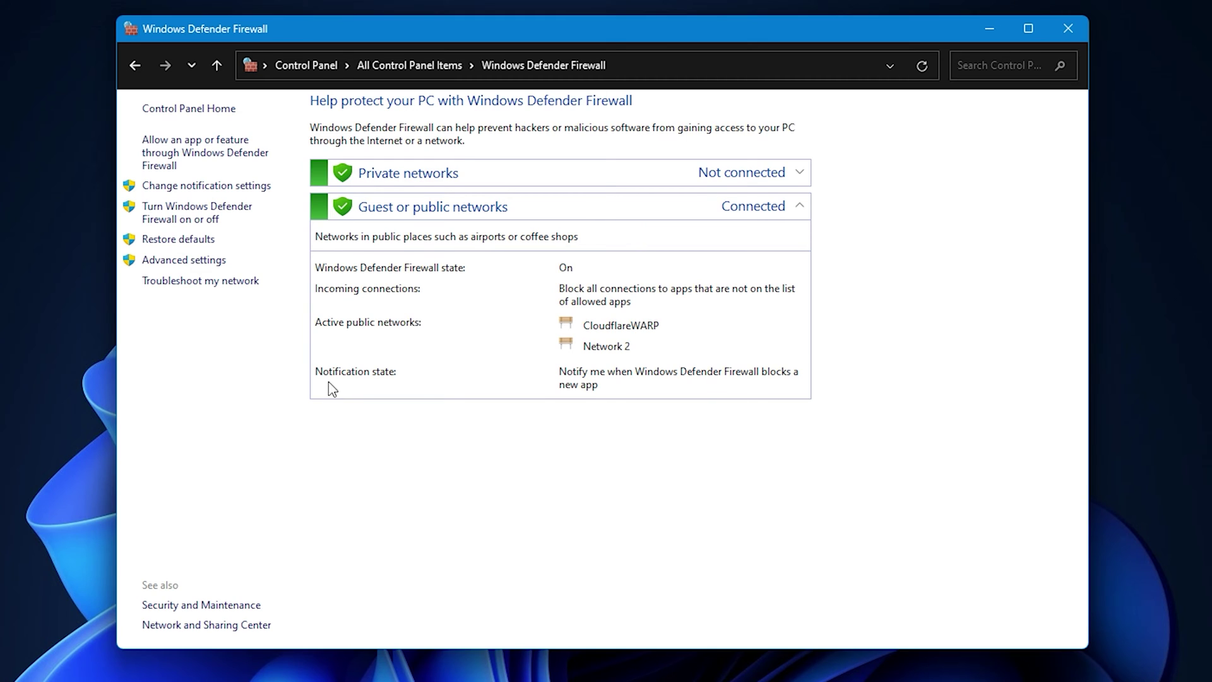
In the editable allowed-apps list, allow Palworld on both Private and Public networks
left_click(244, 146)
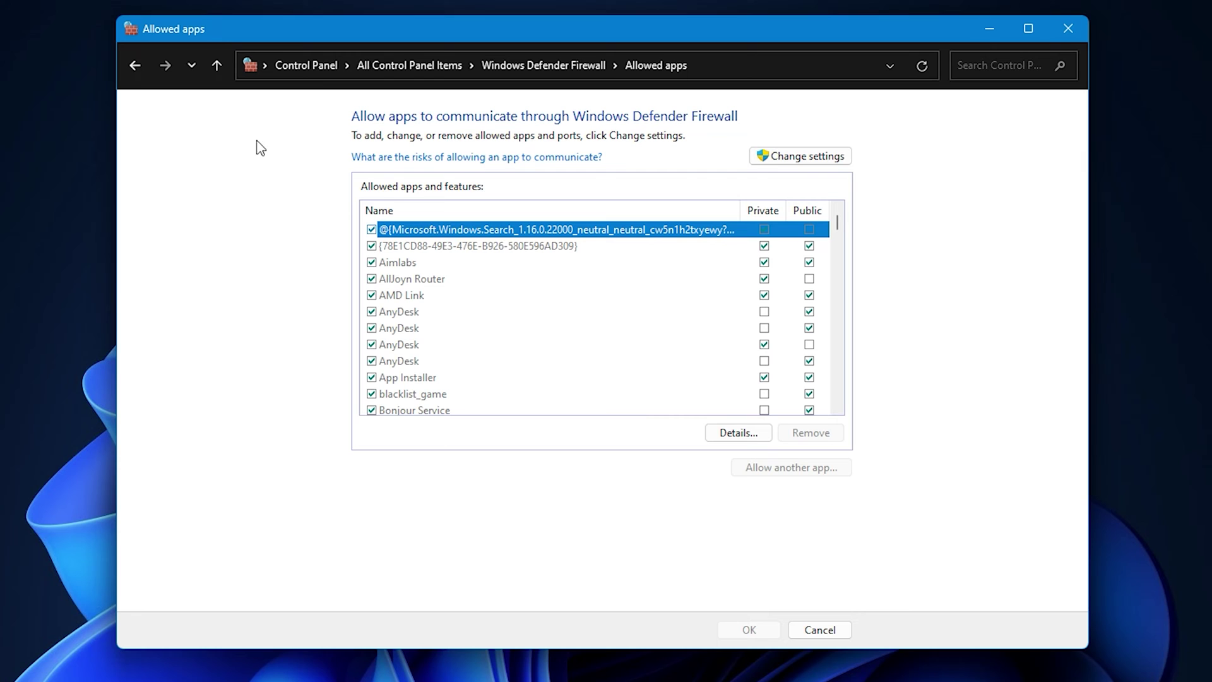
left_click(805, 157)
scroll(744, 284, "down", 2)
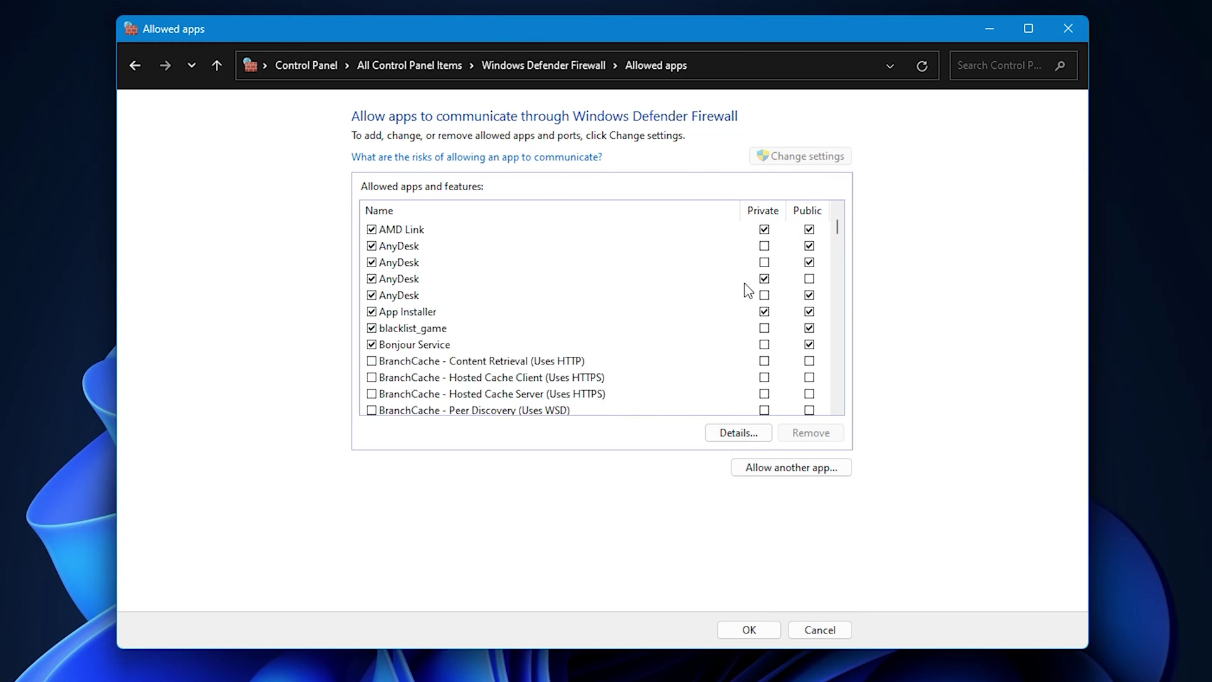
scroll(745, 284, "down", 5)
scroll(745, 283, "down", 3)
scroll(744, 283, "down", 3)
scroll(745, 283, "down", 3)
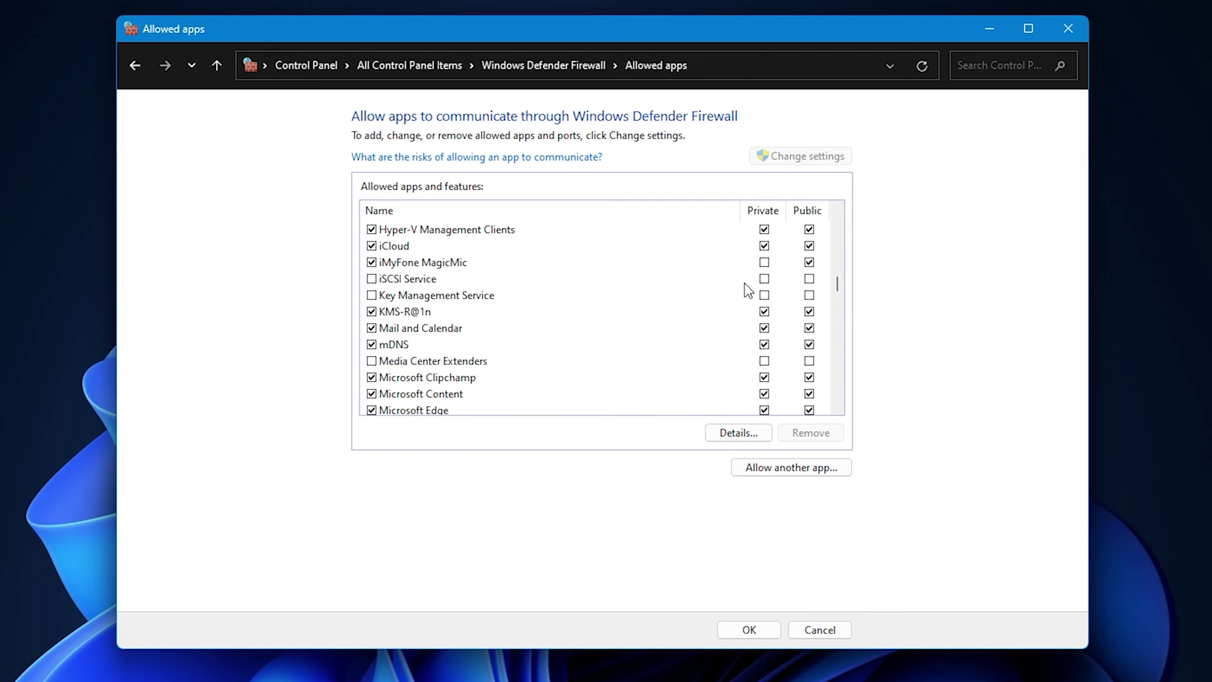
scroll(745, 283, "down", 4)
scroll(744, 283, "down", 5)
scroll(744, 284, "up", 1)
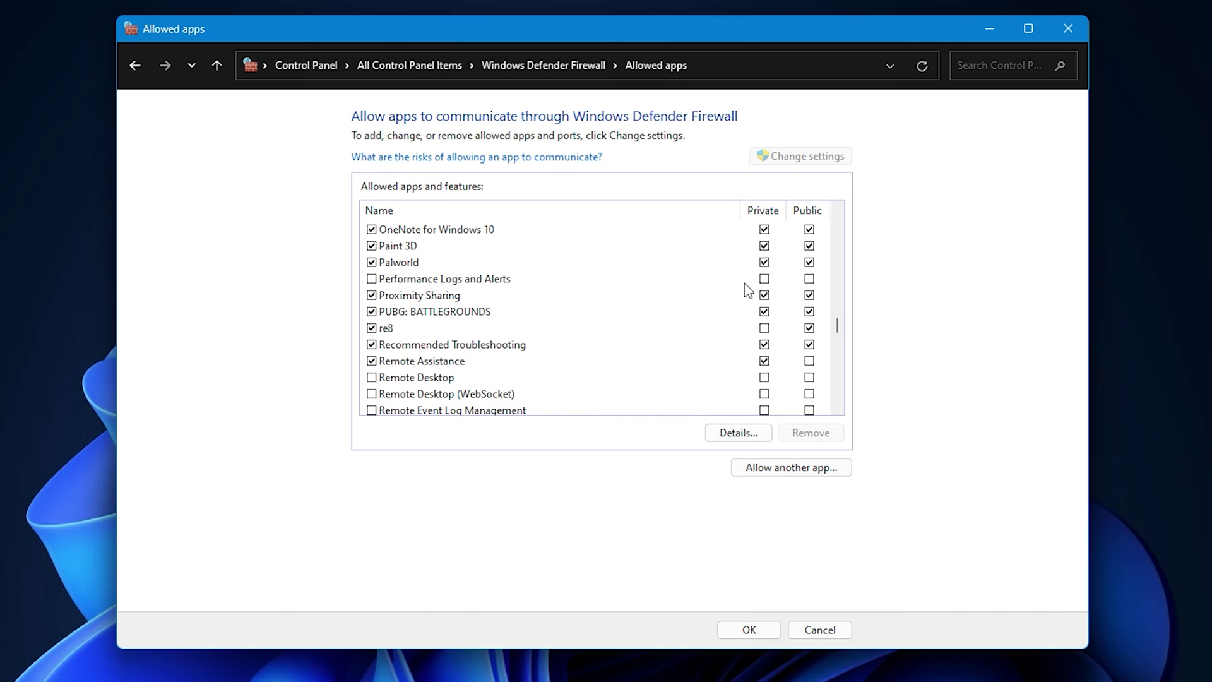
left_click(372, 262)
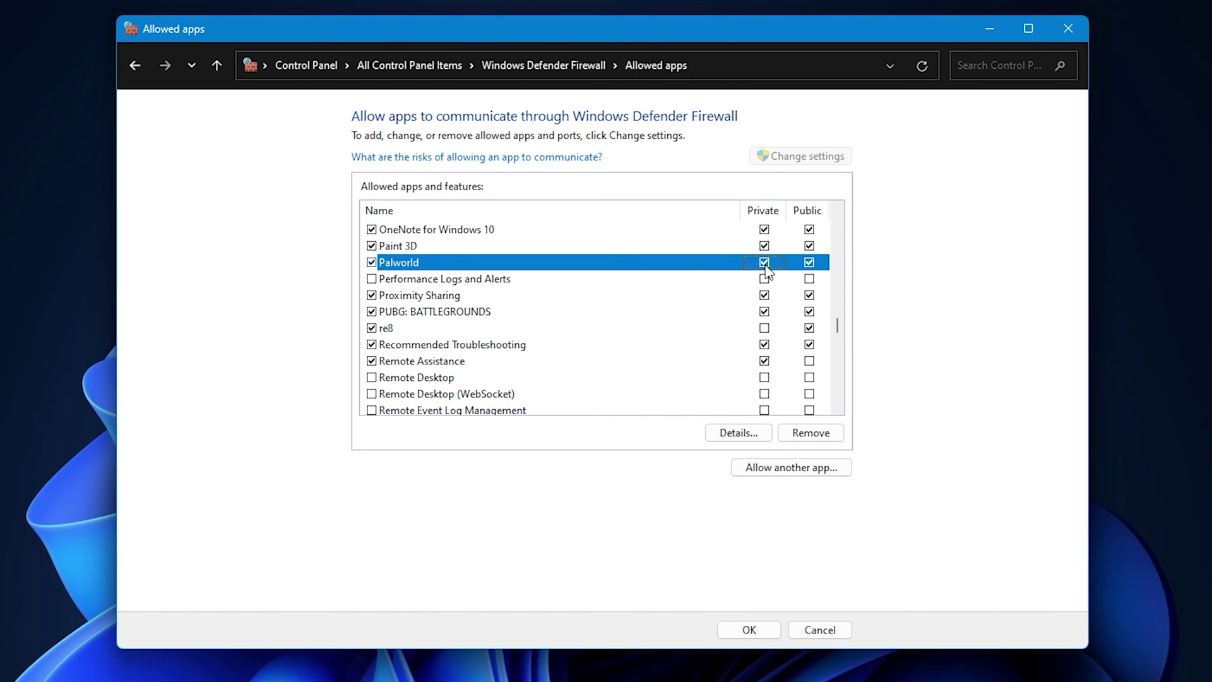
left_click(810, 264)
Start adding another allowed app and browse the disk for the Palworld program
left_click(841, 468)
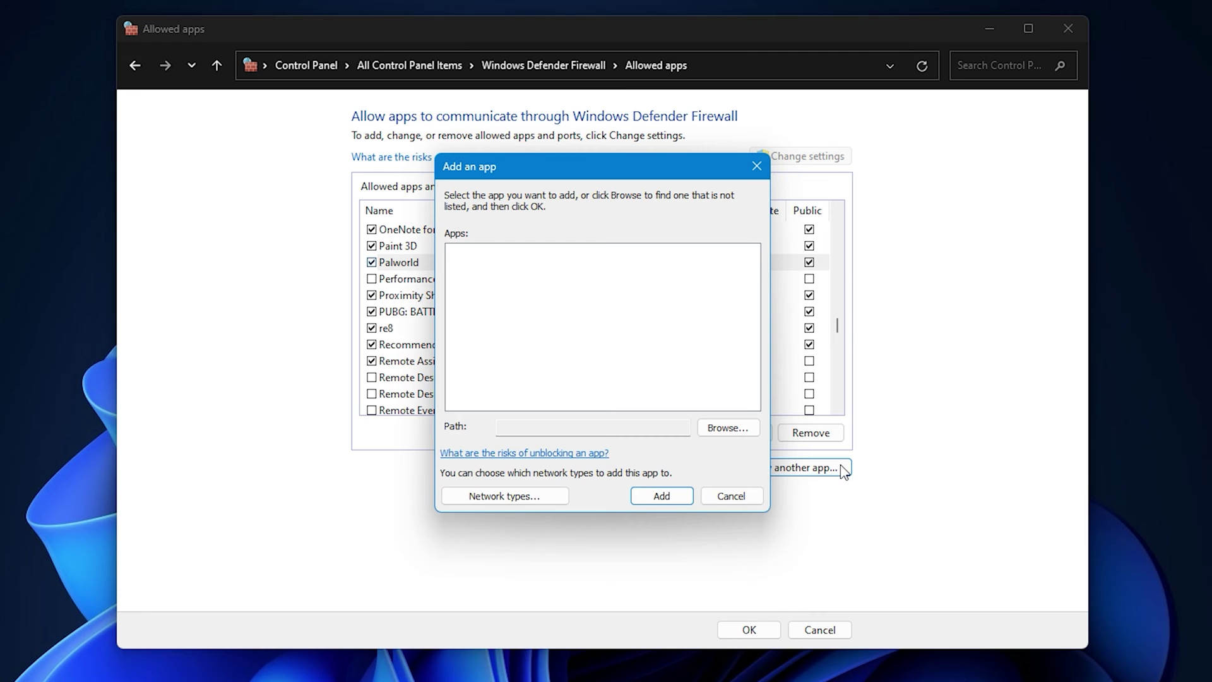
left_click(729, 428)
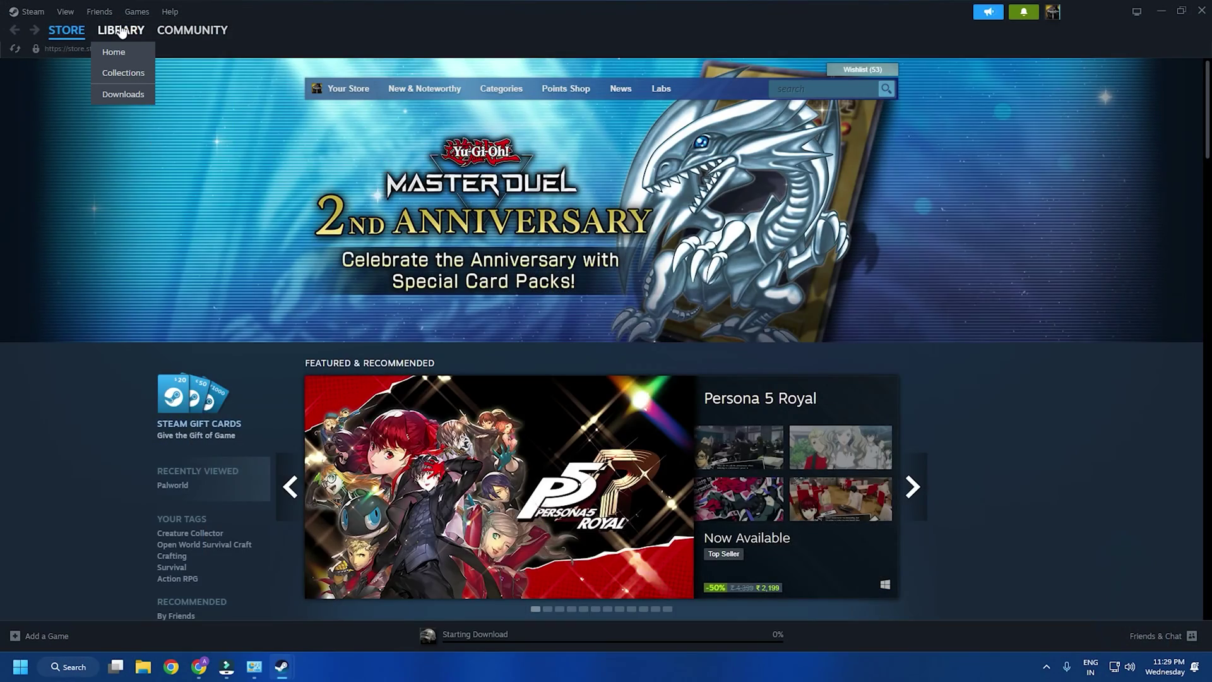
Open Palworld's local files from the Steam Library via Manage > Browse local files
left_click(121, 32)
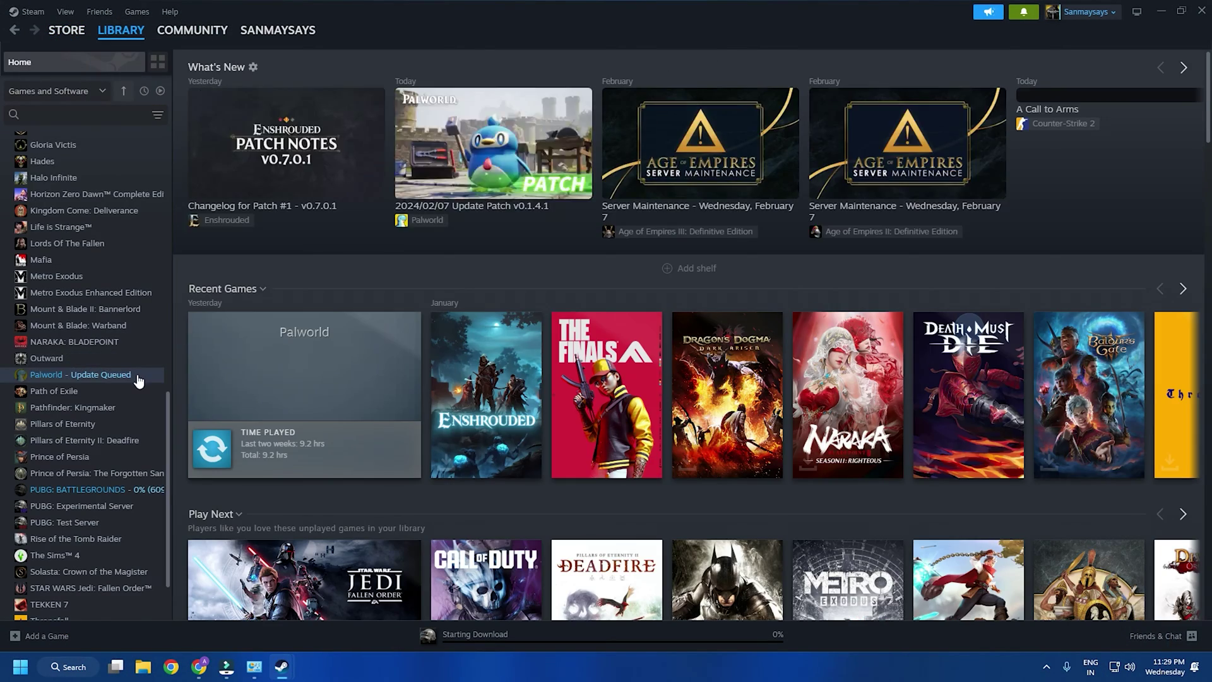
left_click(133, 375)
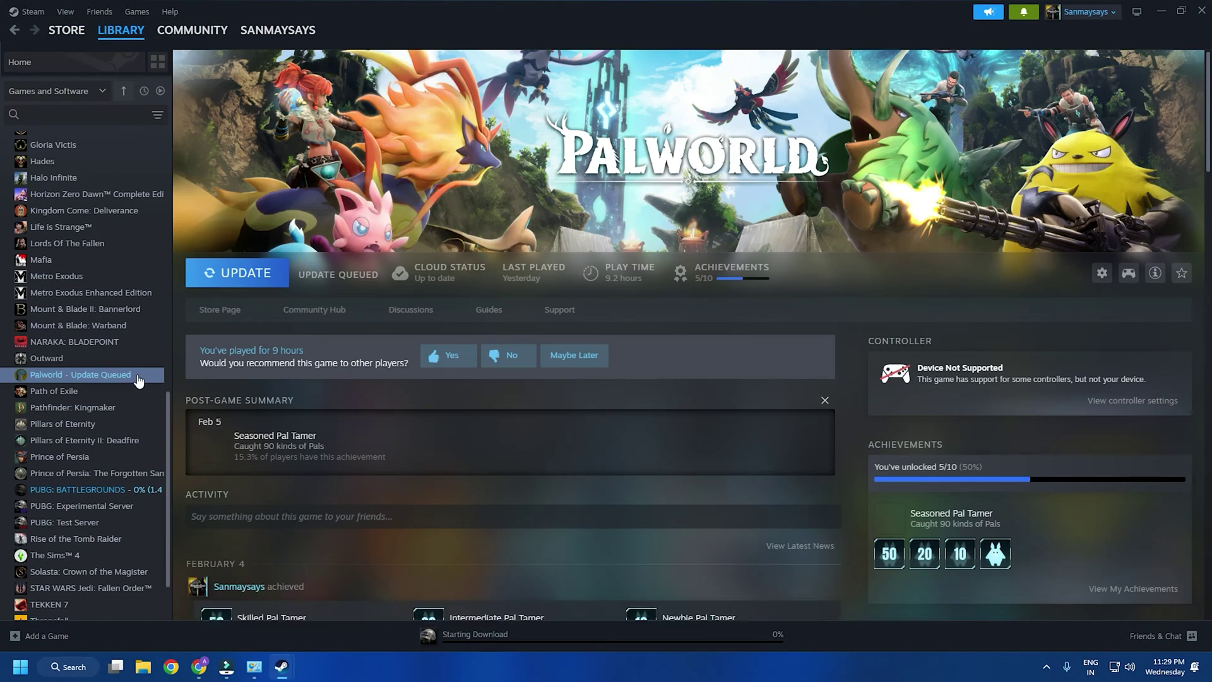
right_click(139, 380)
mouse_move(168, 451)
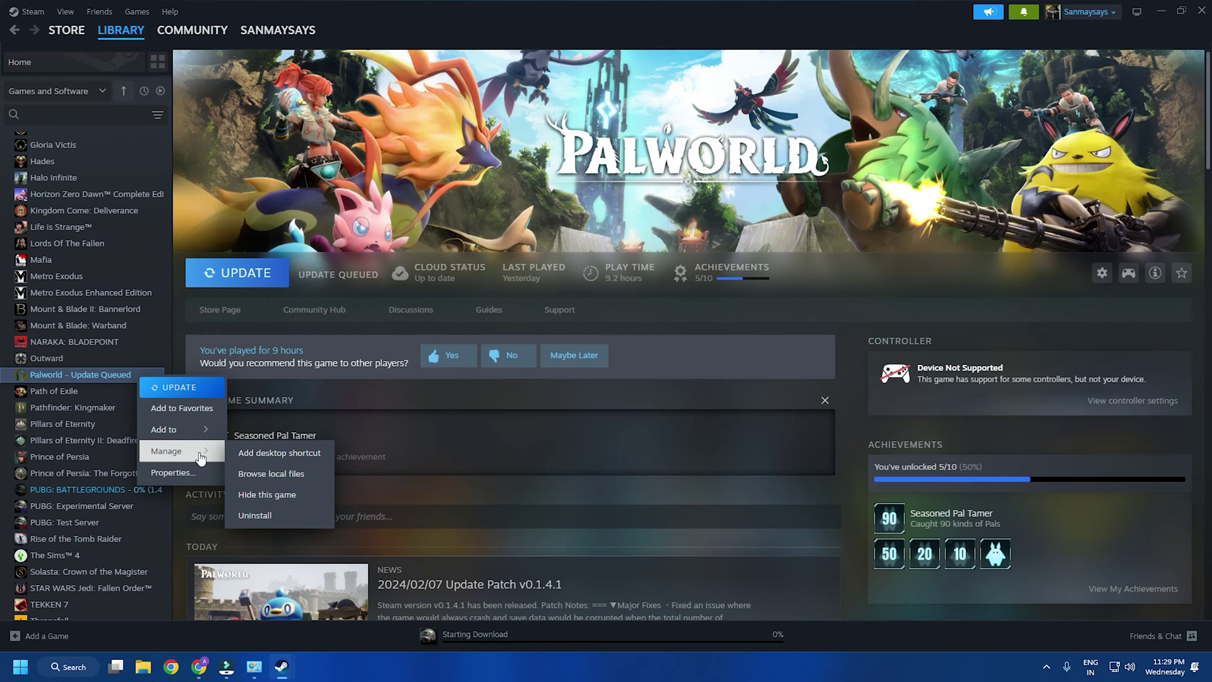
left_click(317, 478)
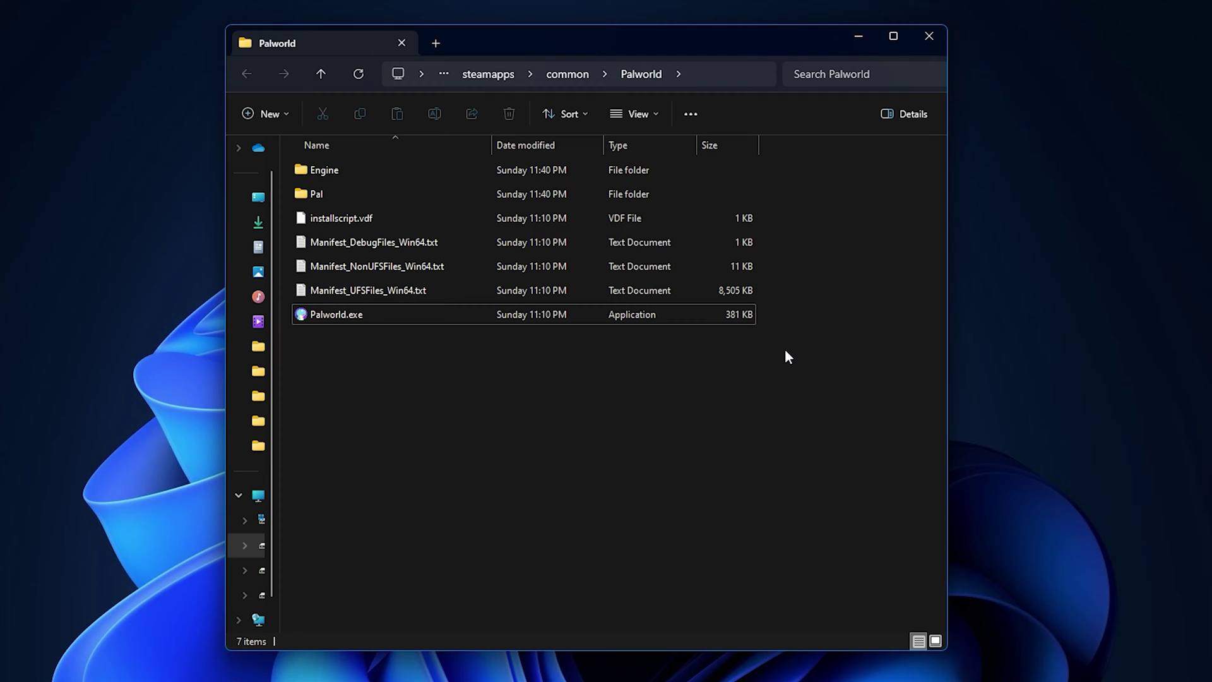
Choose Palworld.exe from its install folder, add it to allowed apps, and save
left_click(705, 73)
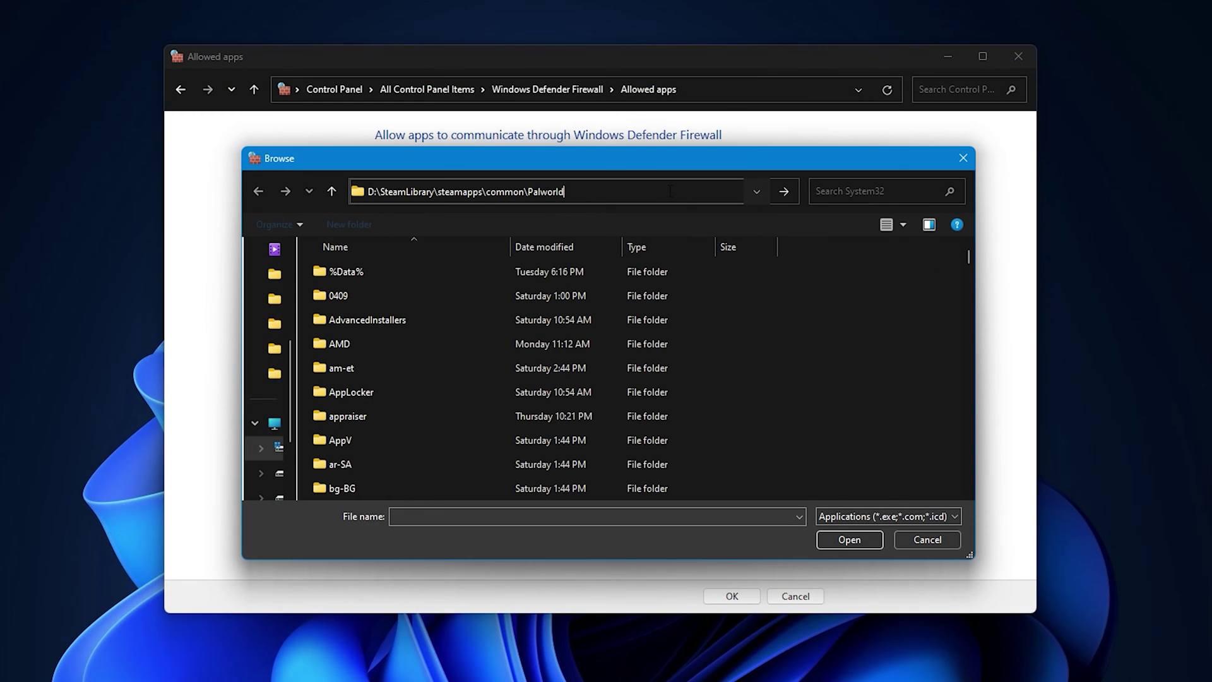
key("Return")
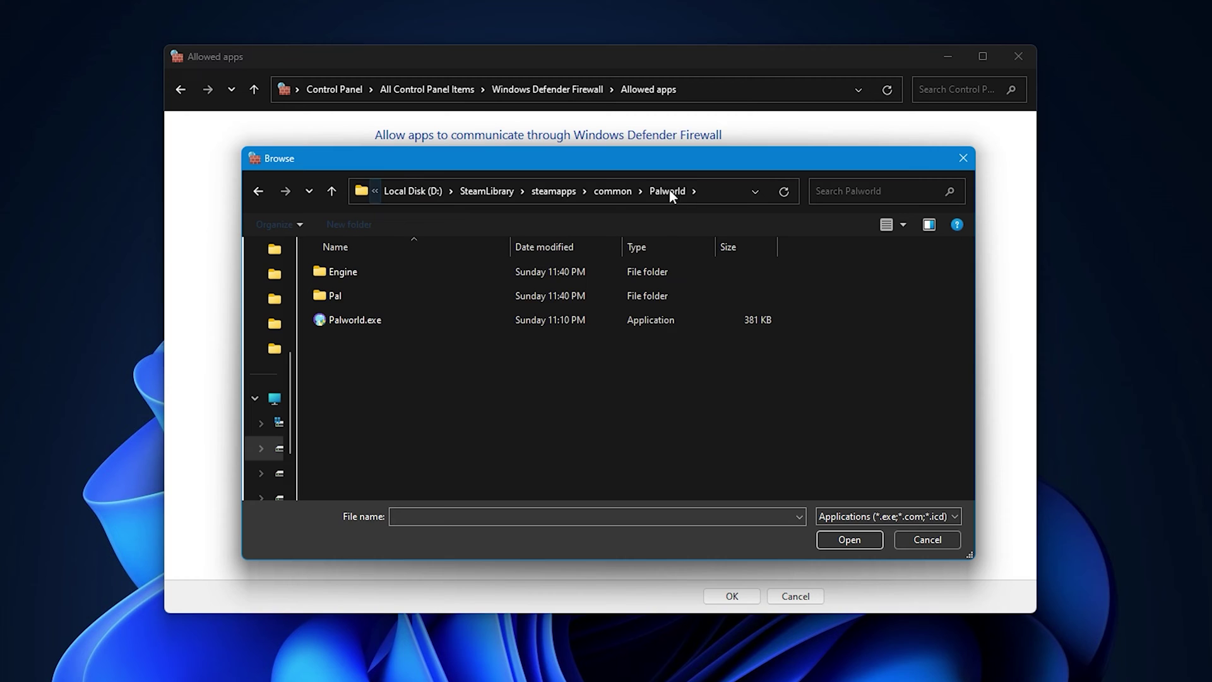
left_click(398, 322)
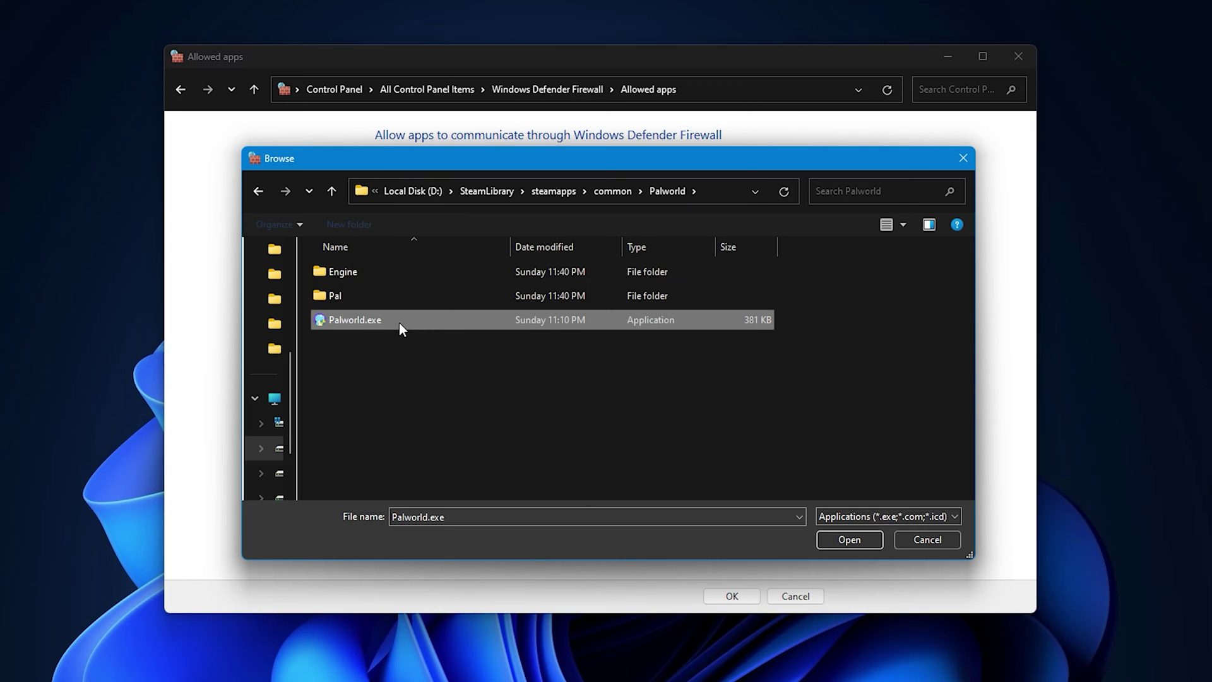
left_click(880, 540)
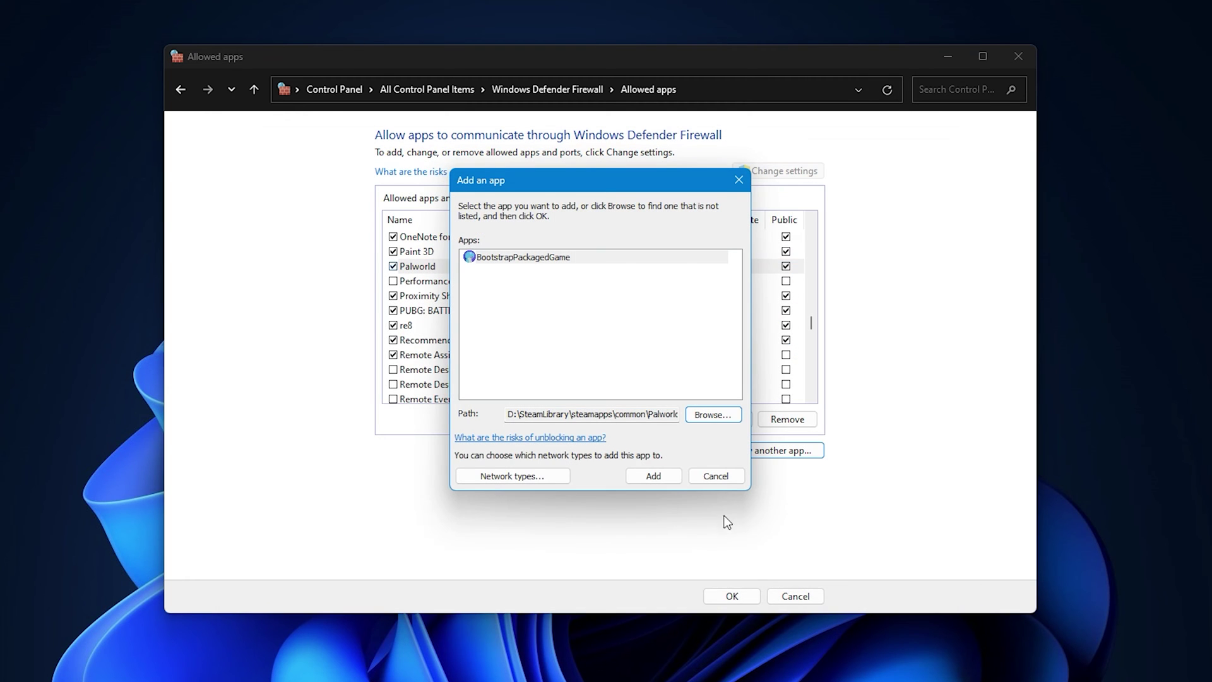
left_click(657, 475)
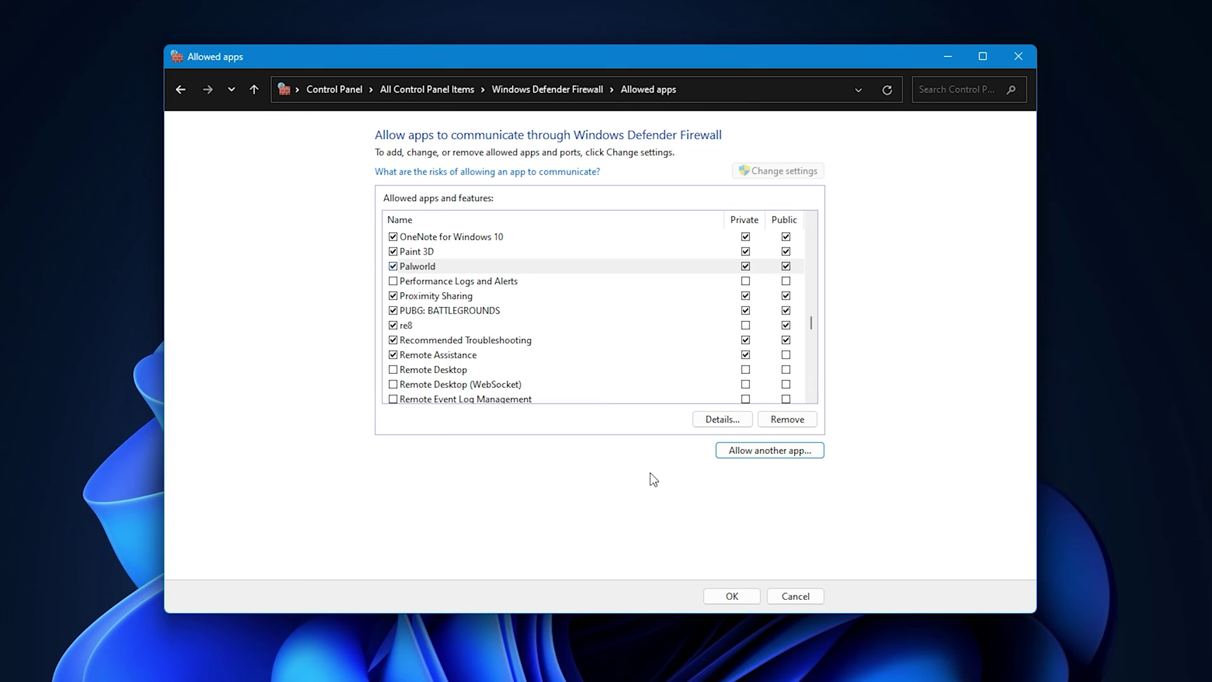
left_click(753, 602)
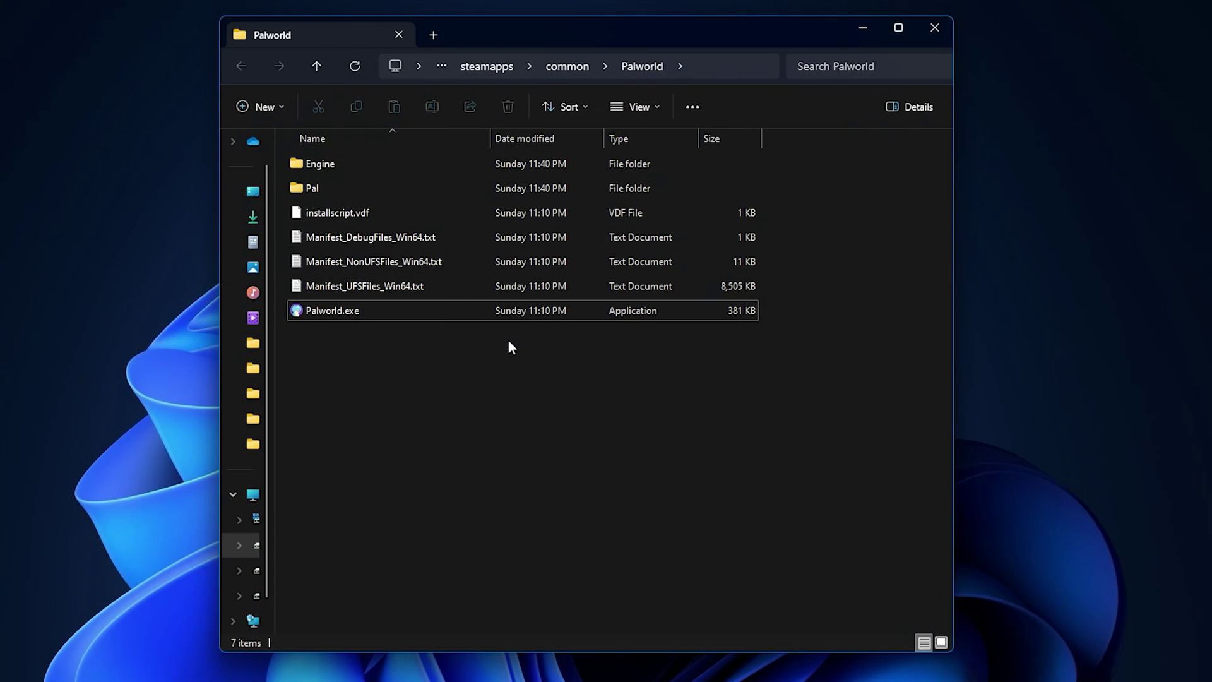
Enable 'Run this program as an administrator' in Palworld.exe's Compatibility properties and apply
left_click(464, 314)
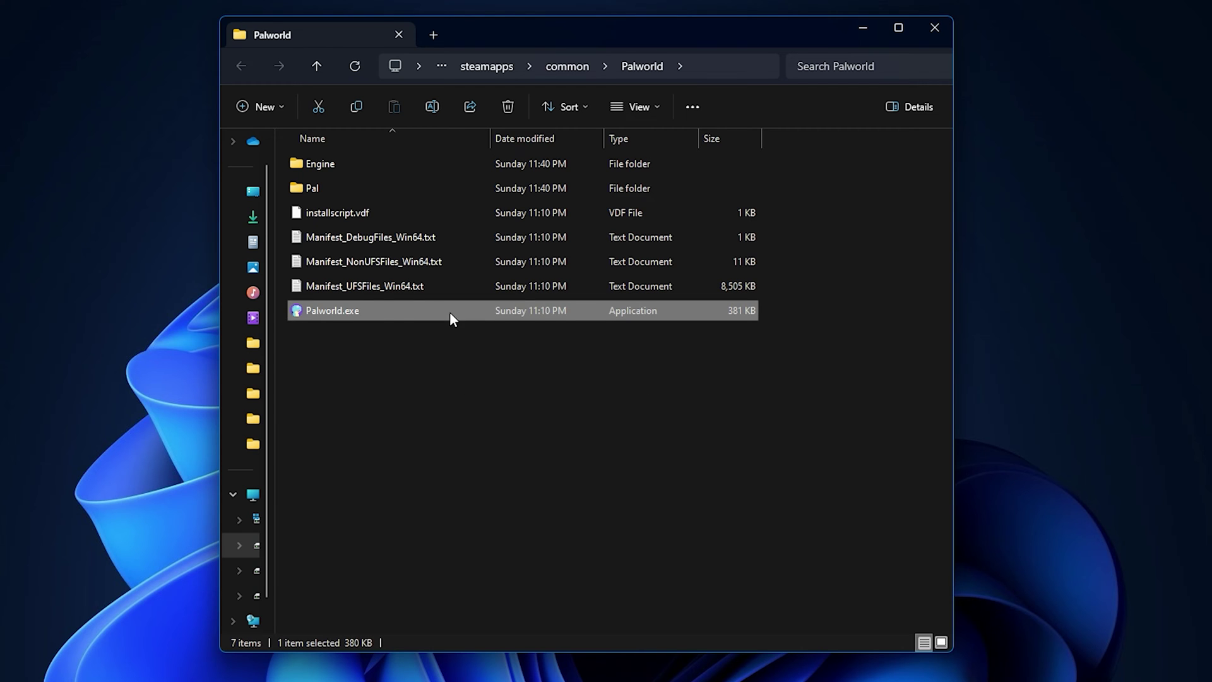
right_click(361, 304)
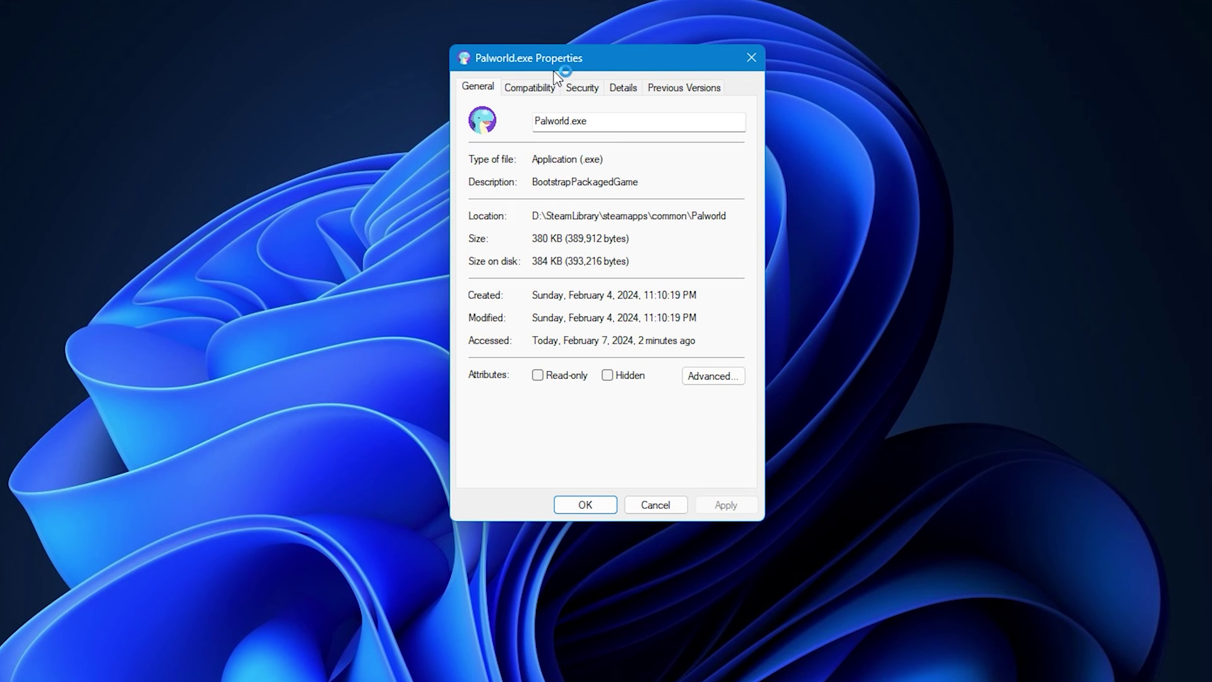
left_click(536, 90)
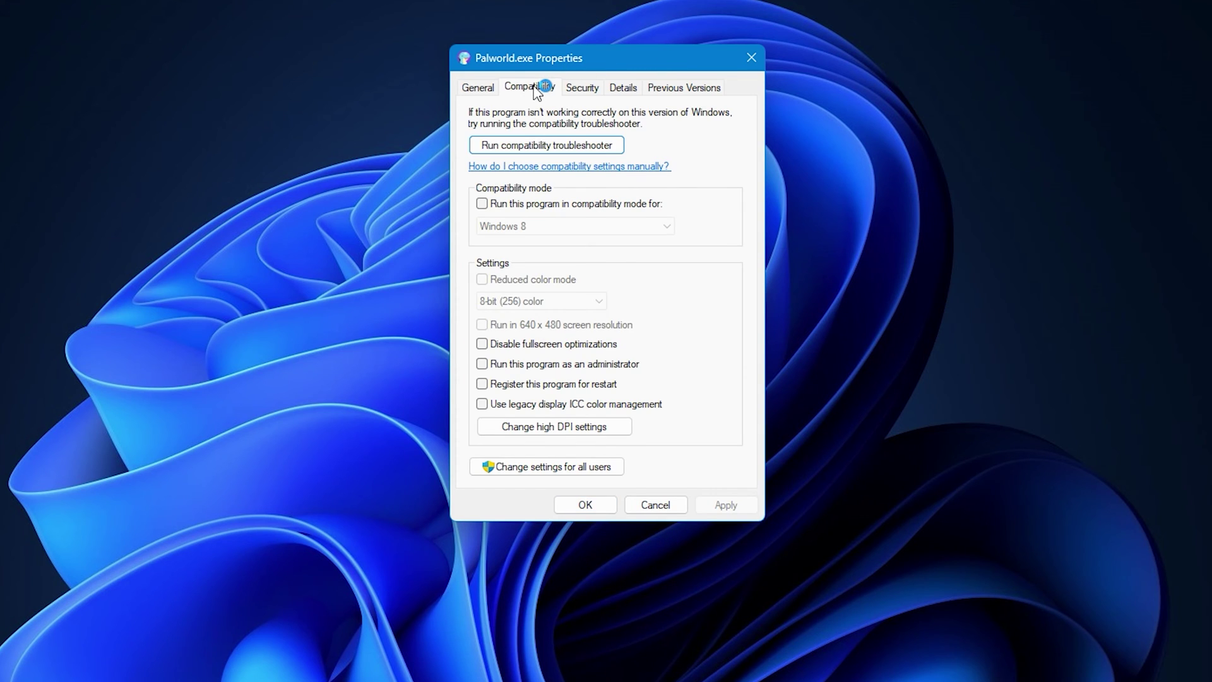
left_click(482, 364)
left_click(736, 505)
left_click(599, 504)
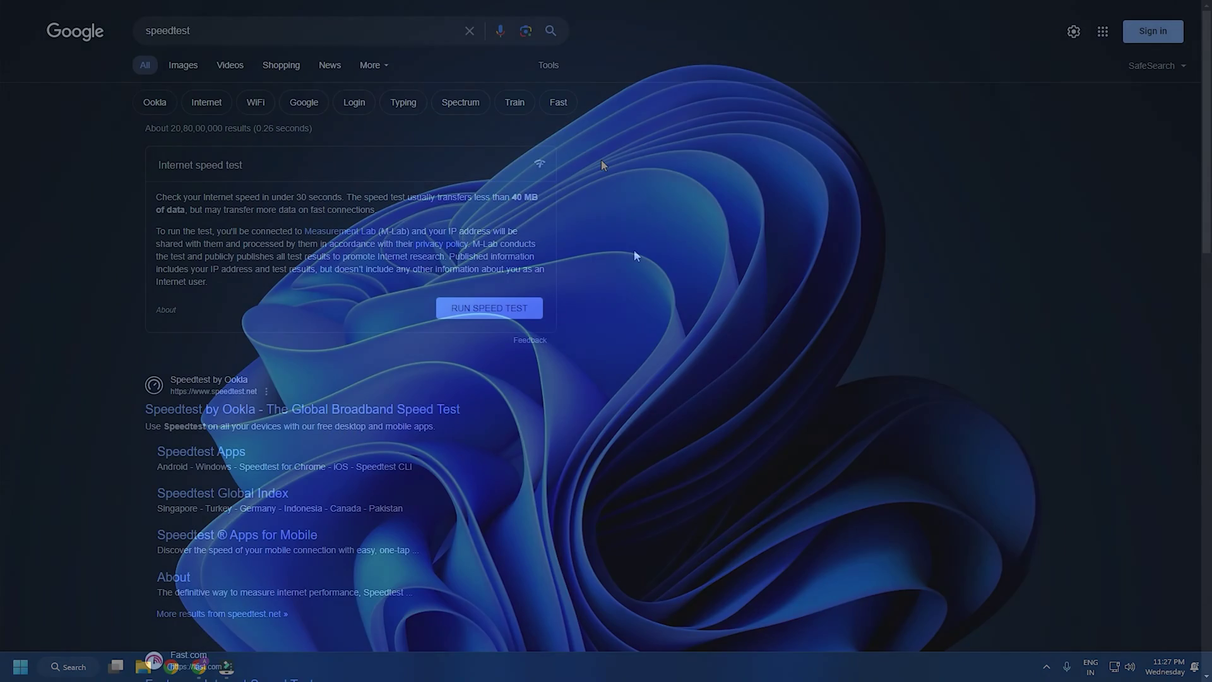
scroll(633, 248, "down", 2)
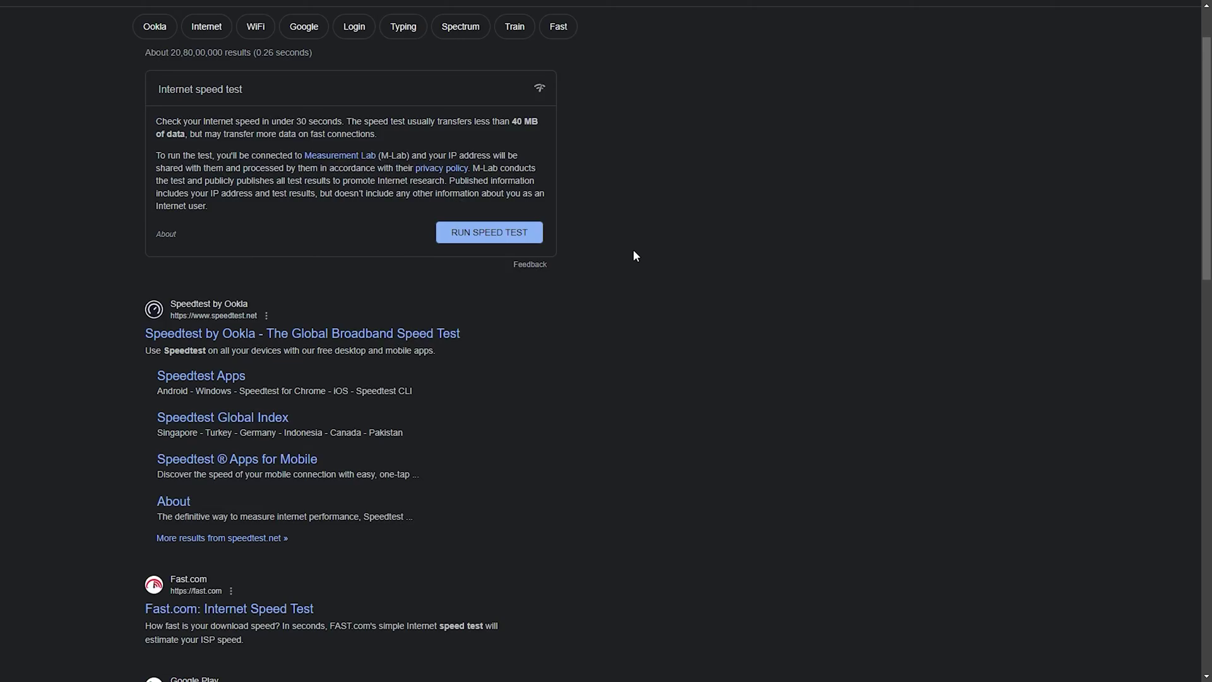
scroll(630, 248, "down", 2)
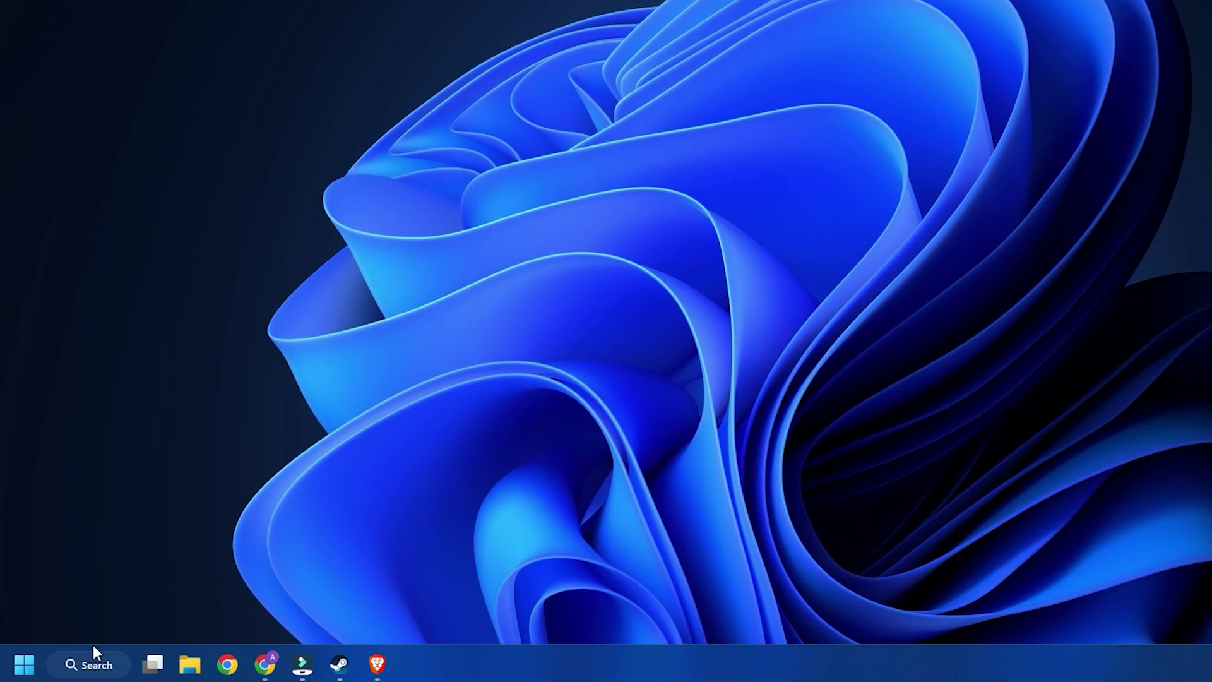
Find cmd in Windows search and launch Command Prompt as administrator
left_click(84, 663)
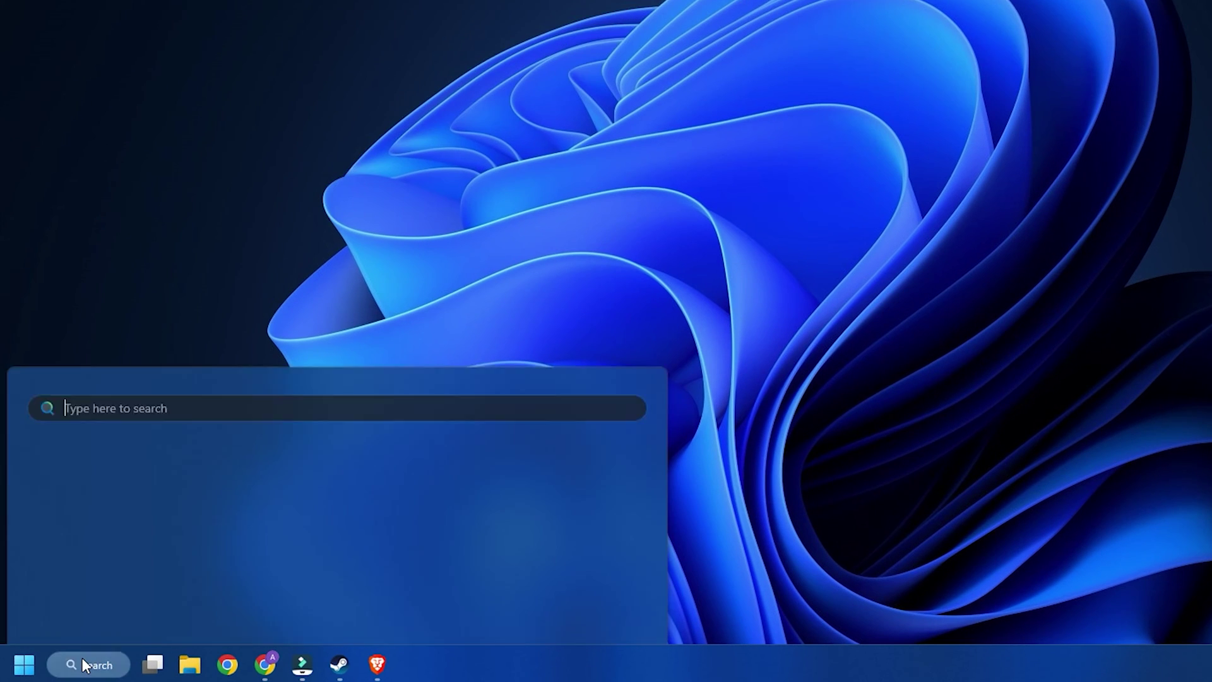
type("cmd")
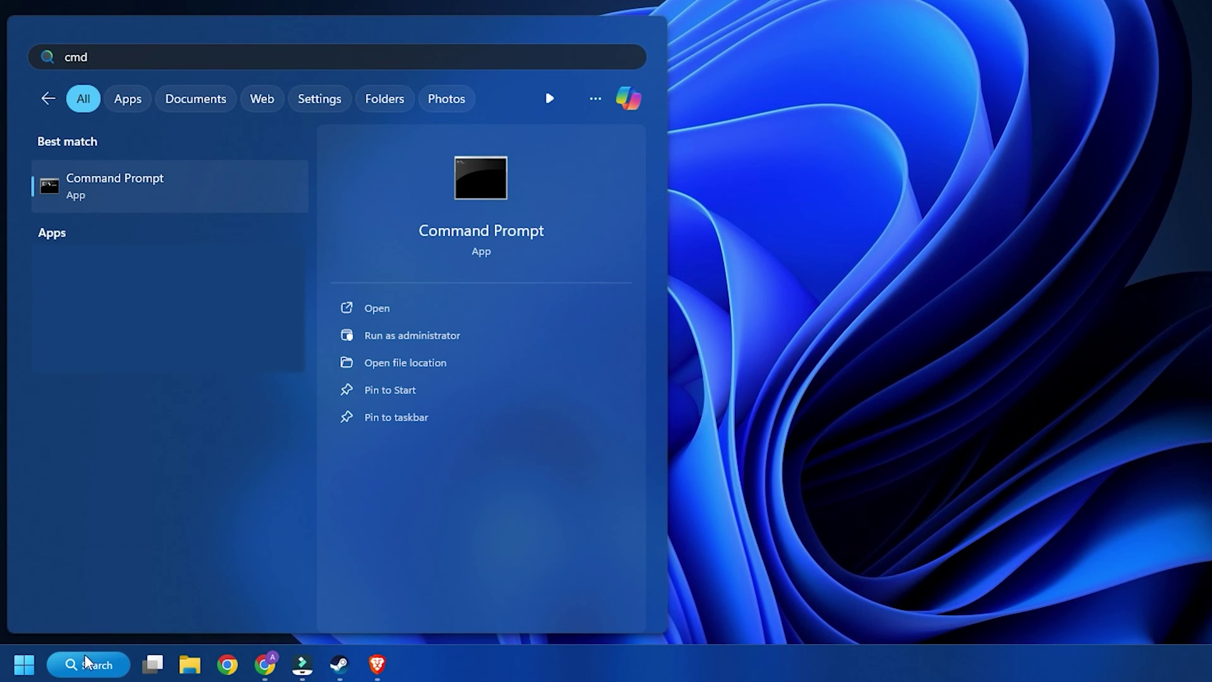
right_click(190, 196)
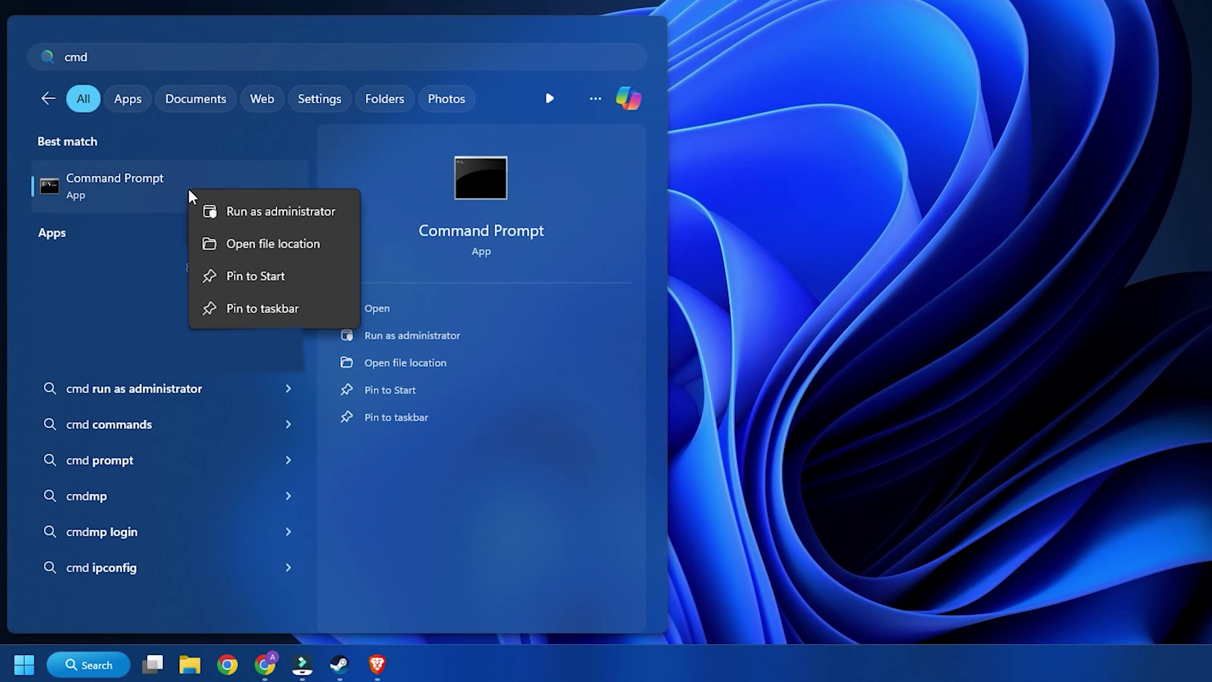
left_click(225, 223)
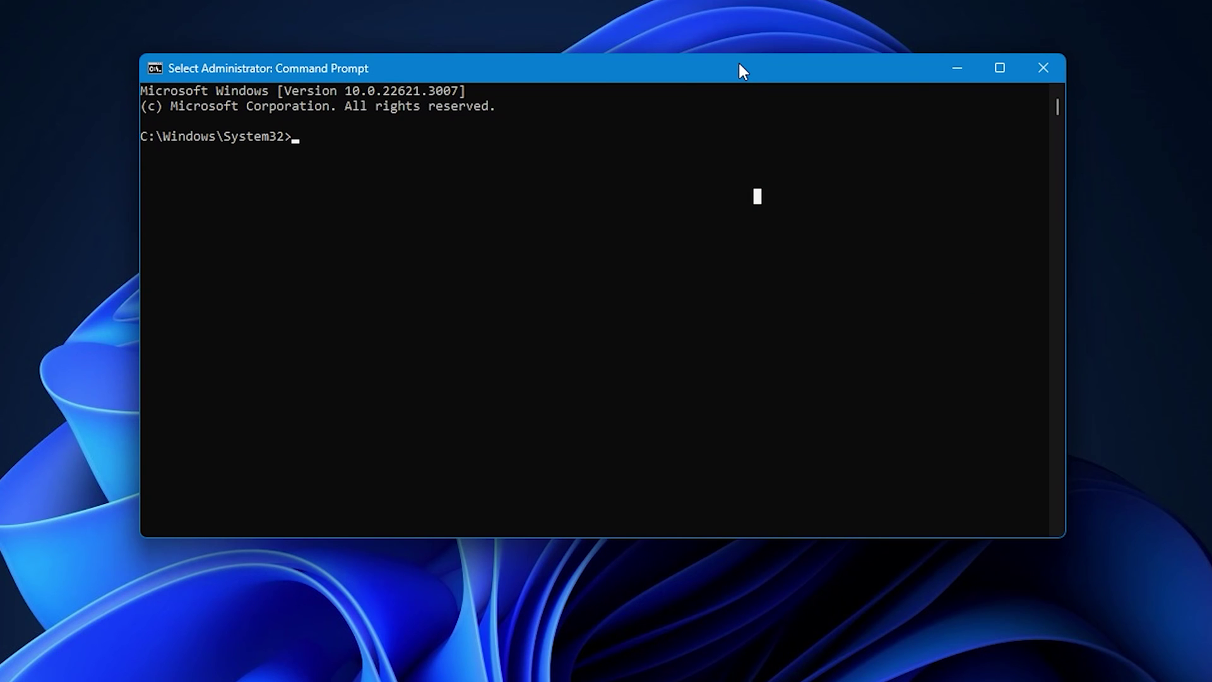
type("ipconfig /flushdns")
type("ipconfig /release")
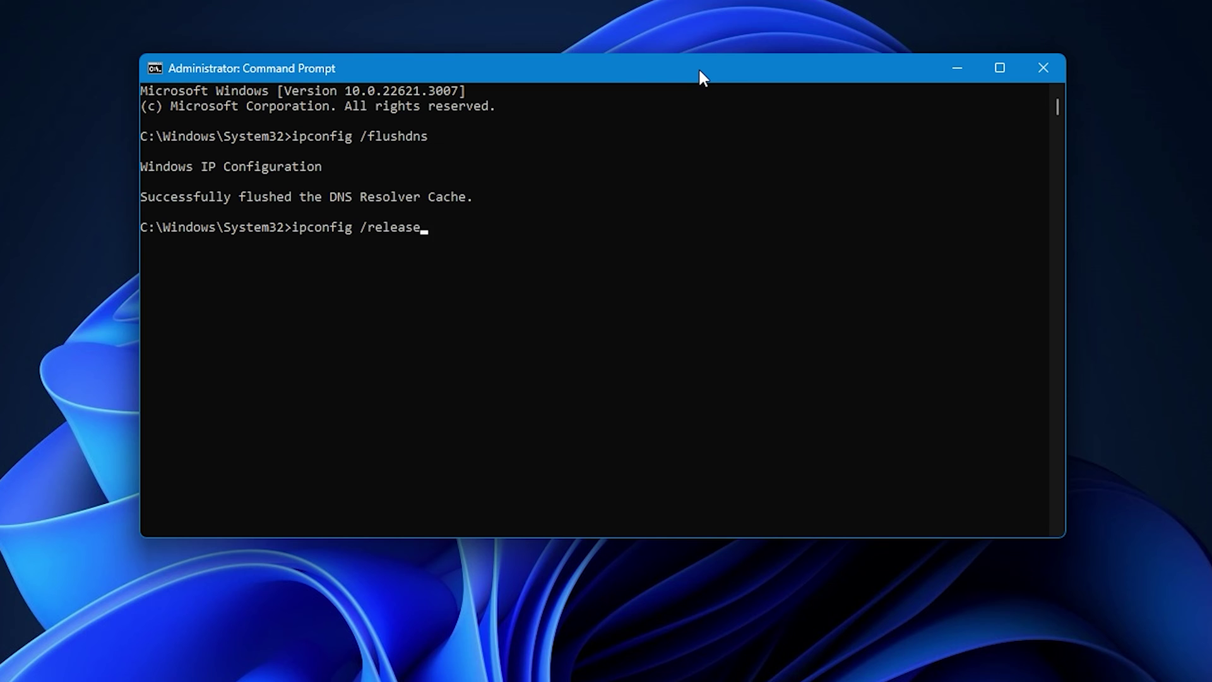
Run ipconfig /release and ipconfig /renew to refresh the IP address lease
key("Return")
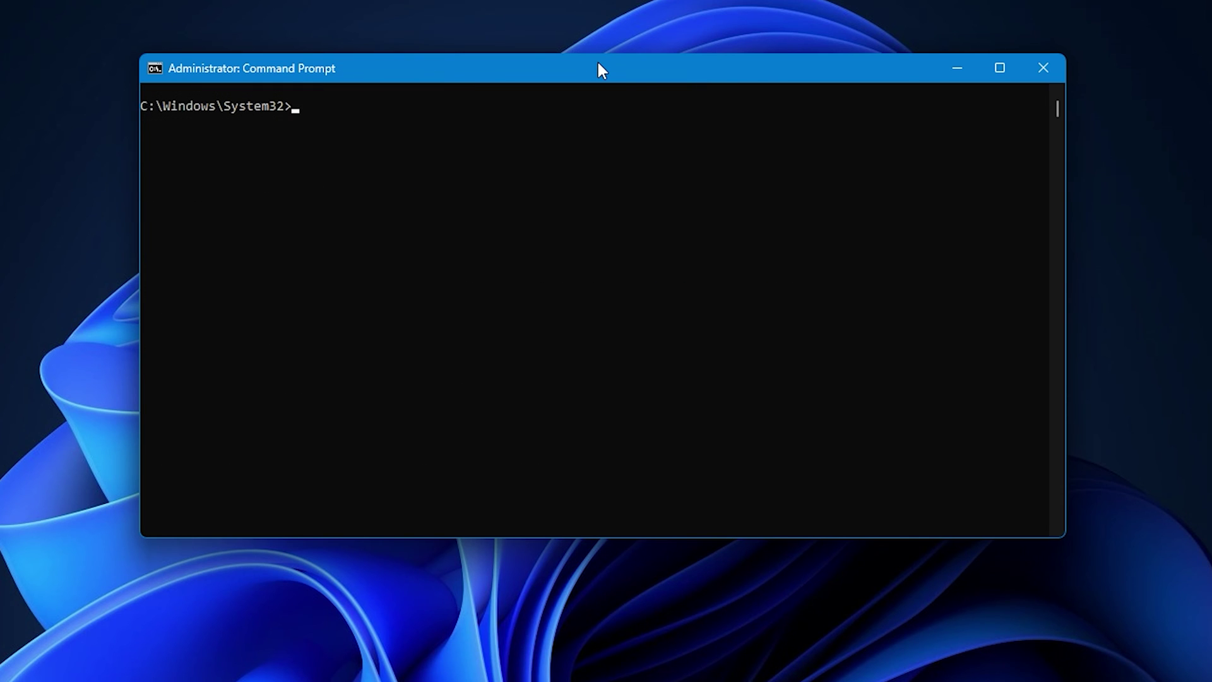
type("ipconfig /renew")
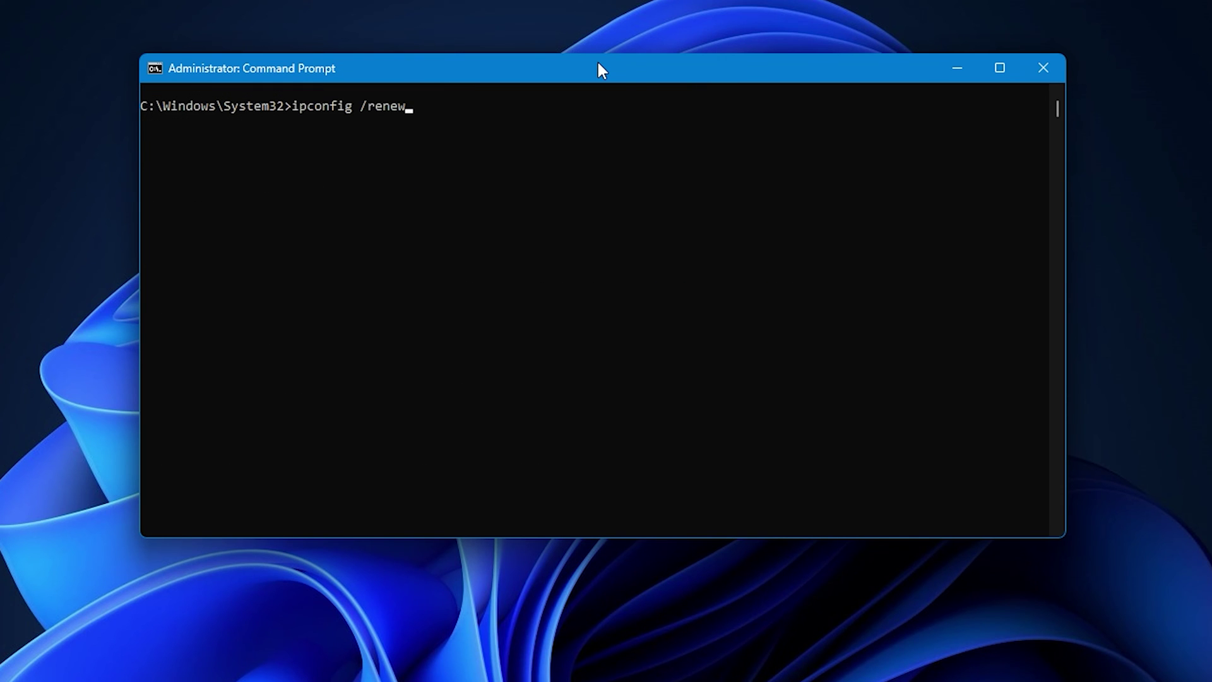
key("Return")
type("netsh int ip reset")
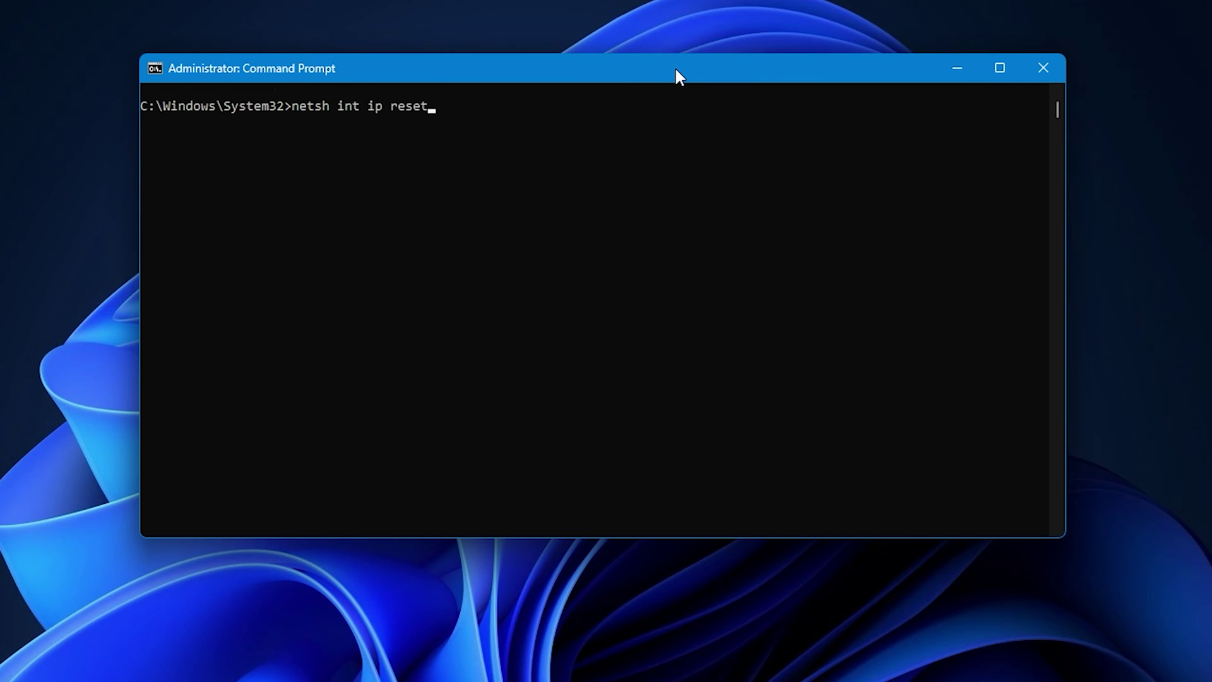
type("netsh winsock reset")
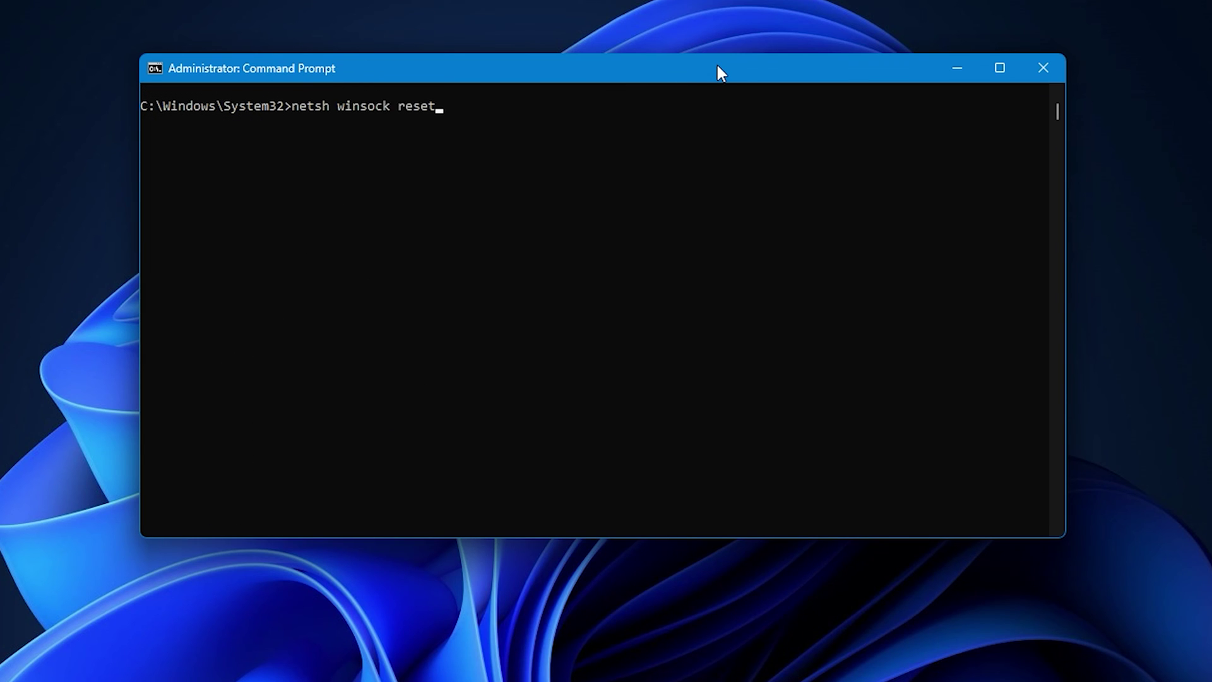